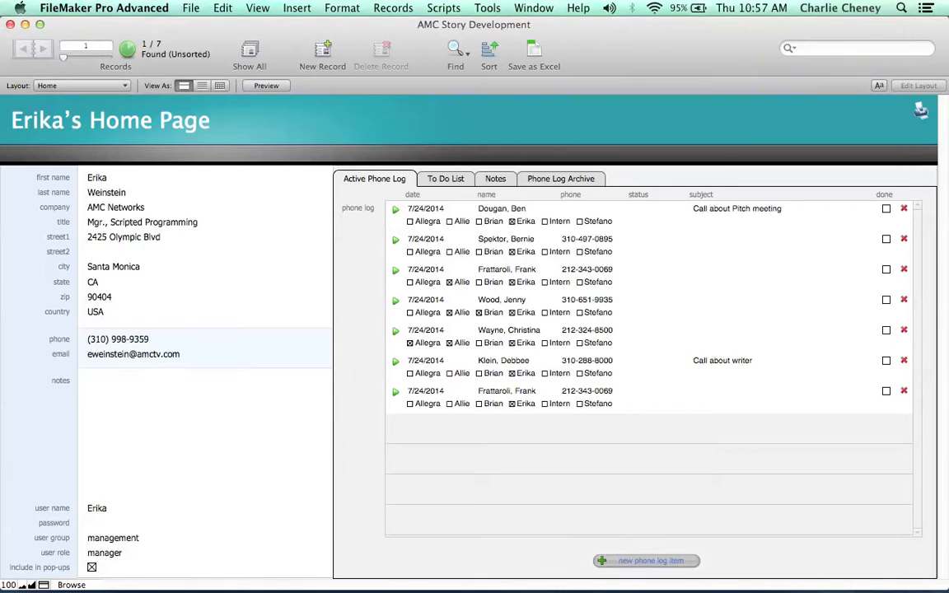
click(646, 560)
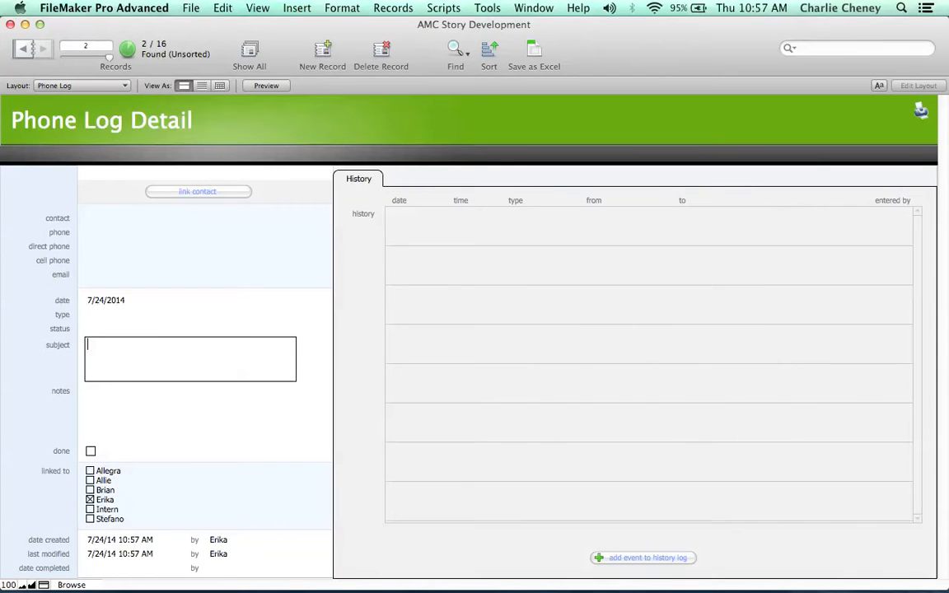
text(Call about writers)
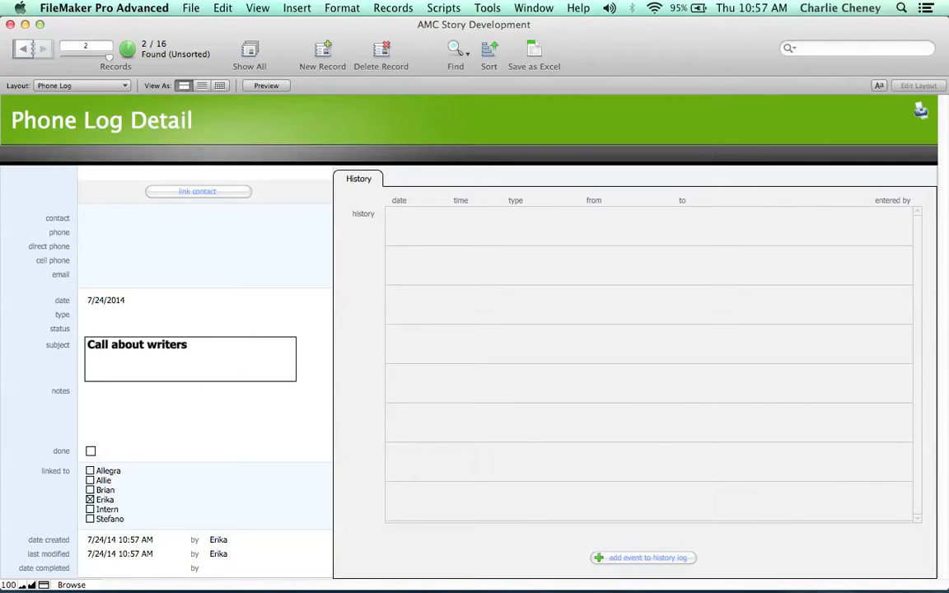
click(197, 191)
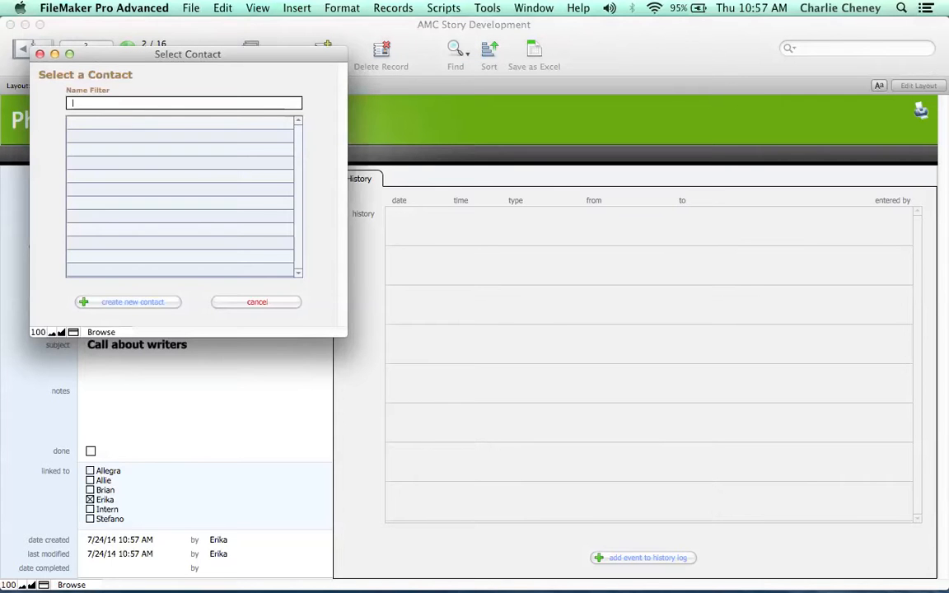
text(william morr)
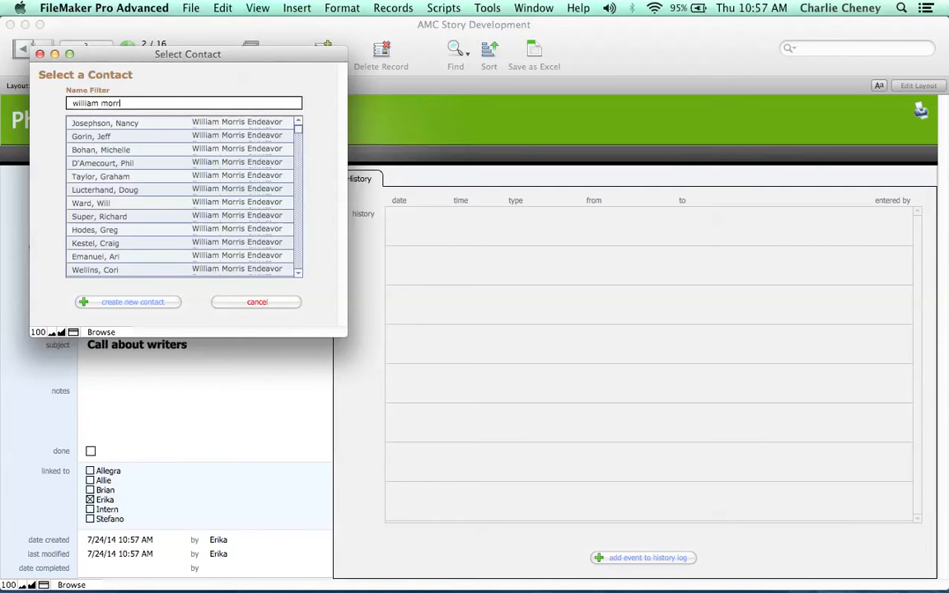
click(150, 204)
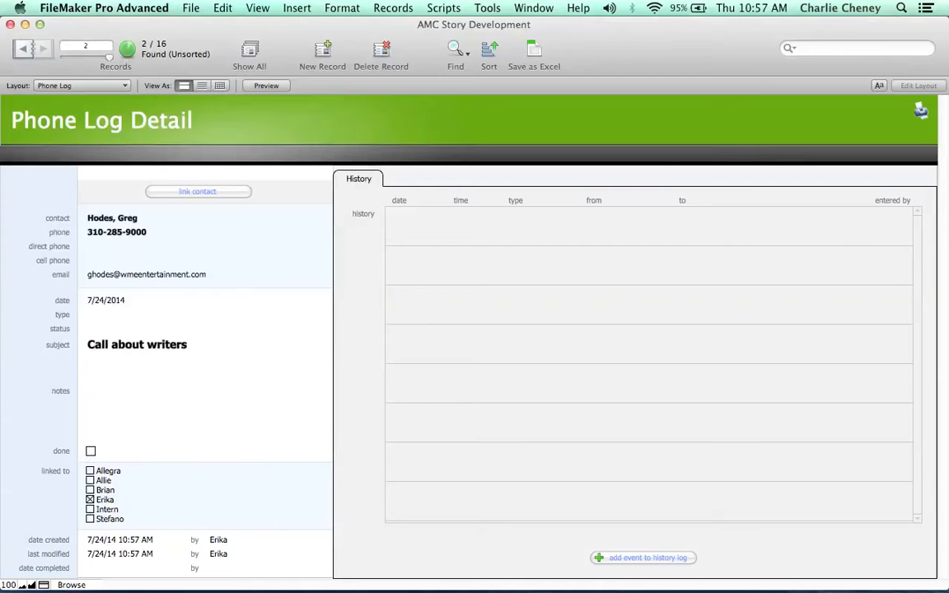
click(80, 86)
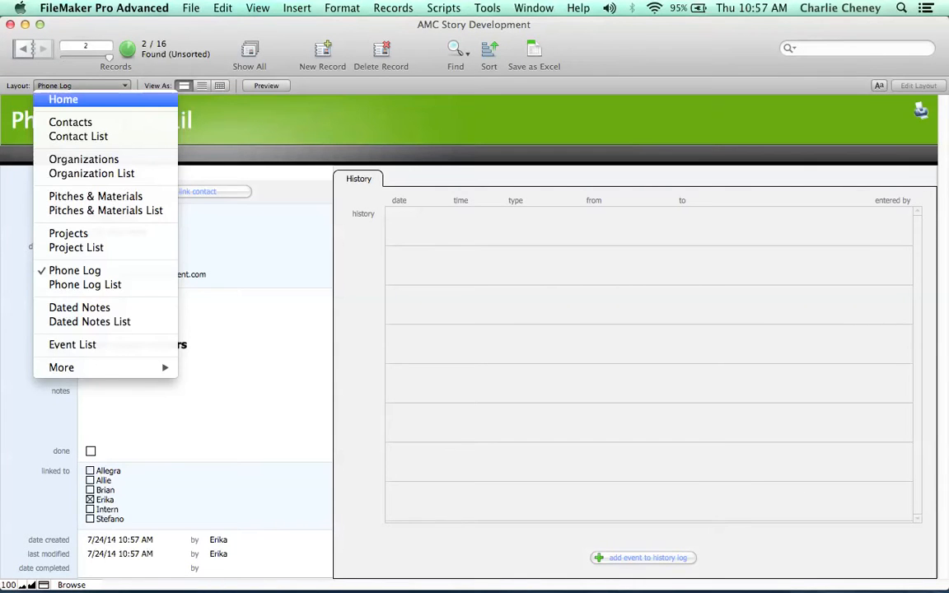
click(64, 99)
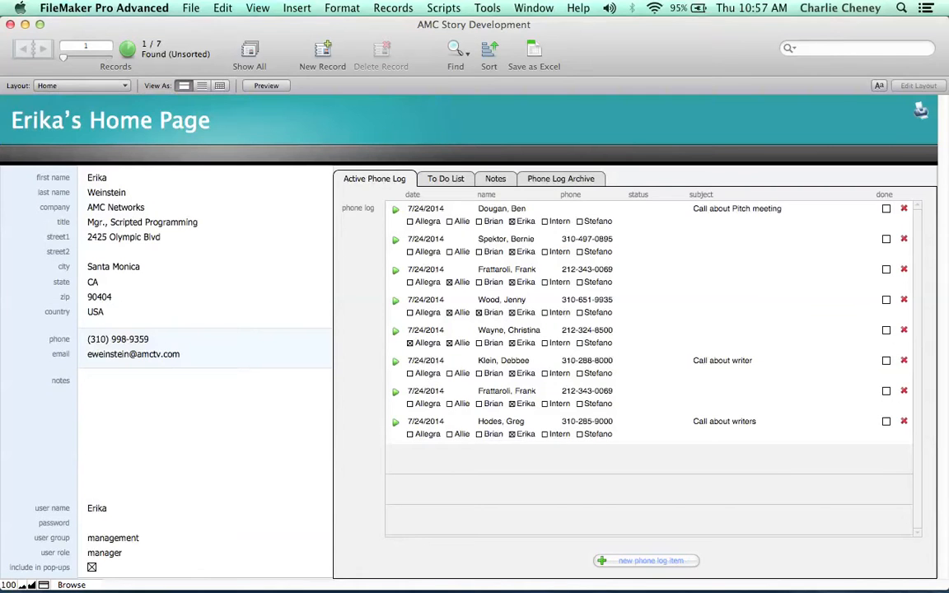
click(81, 86)
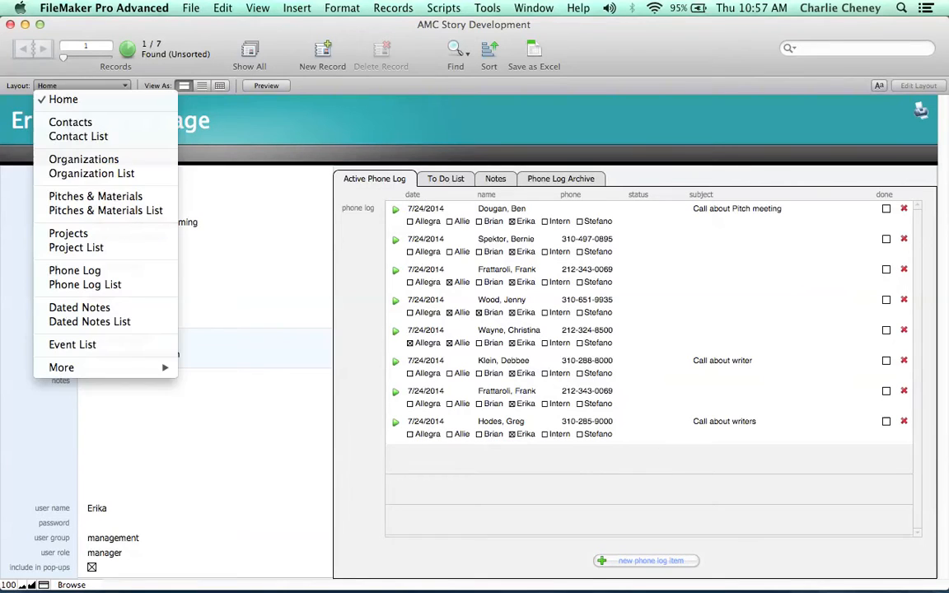
key(Escape)
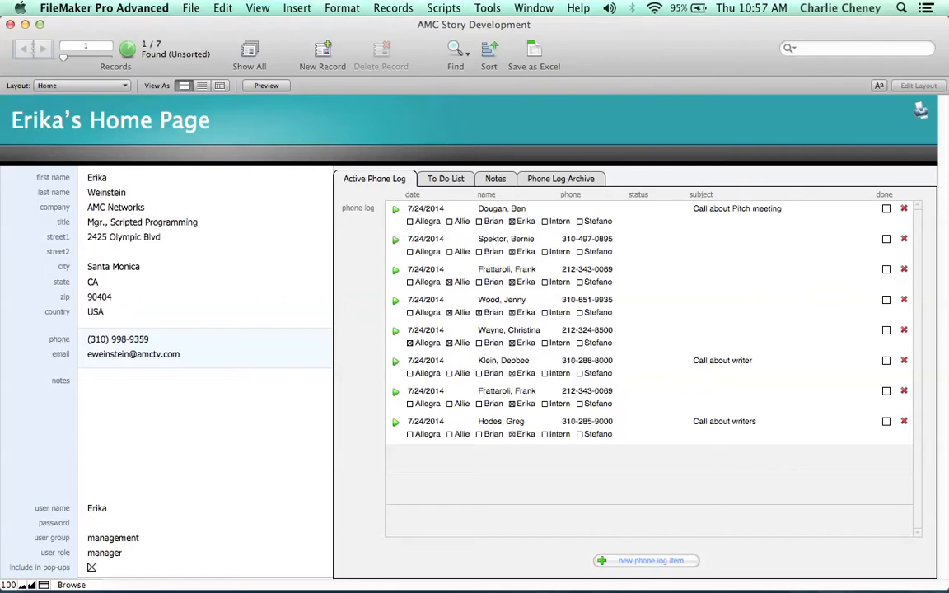
Create a phone log item with the subject "Call mom" followed by her phone number, without linking a contact, and return to the Home layout.
click(646, 561)
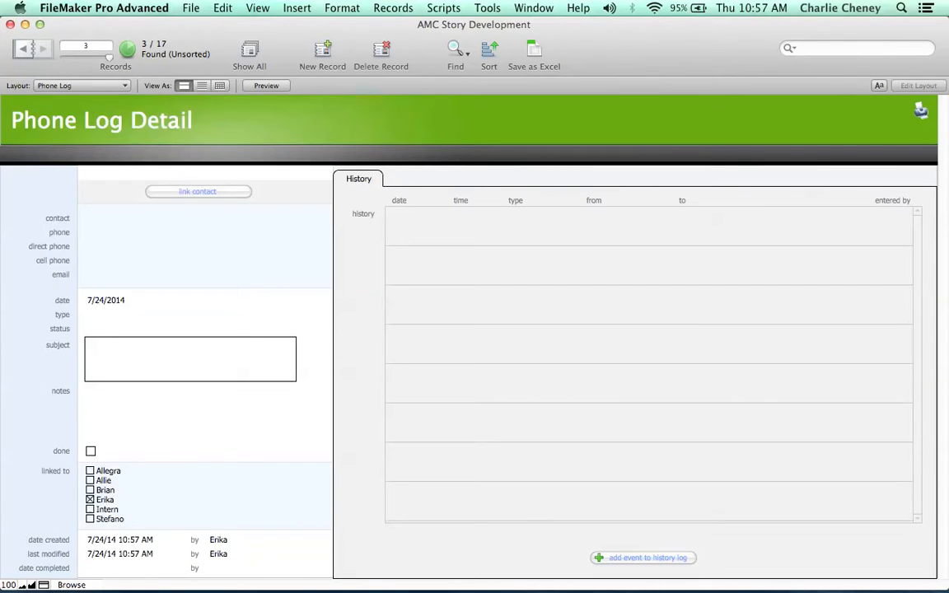
text(Call mom 555-123)
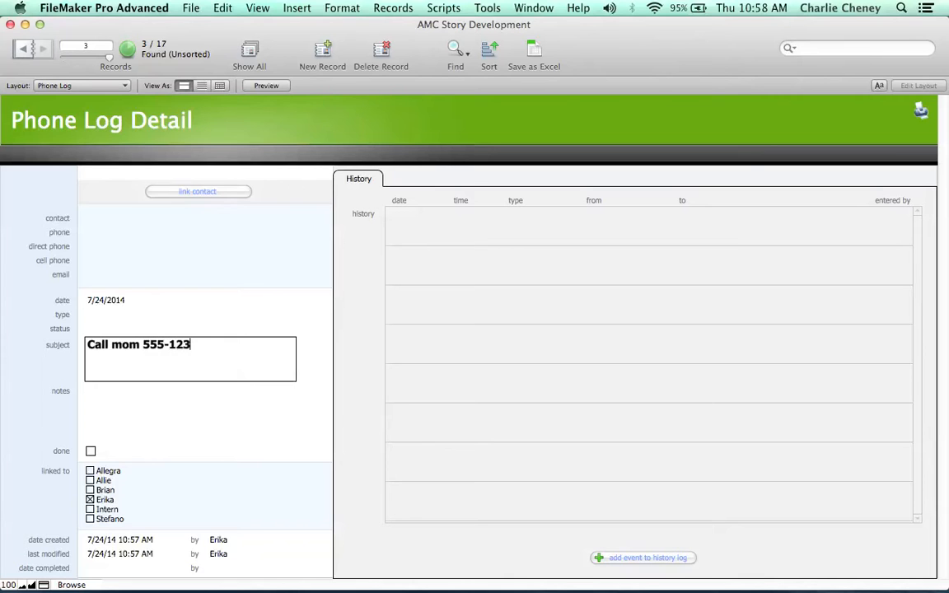
text(4)
click(82, 85)
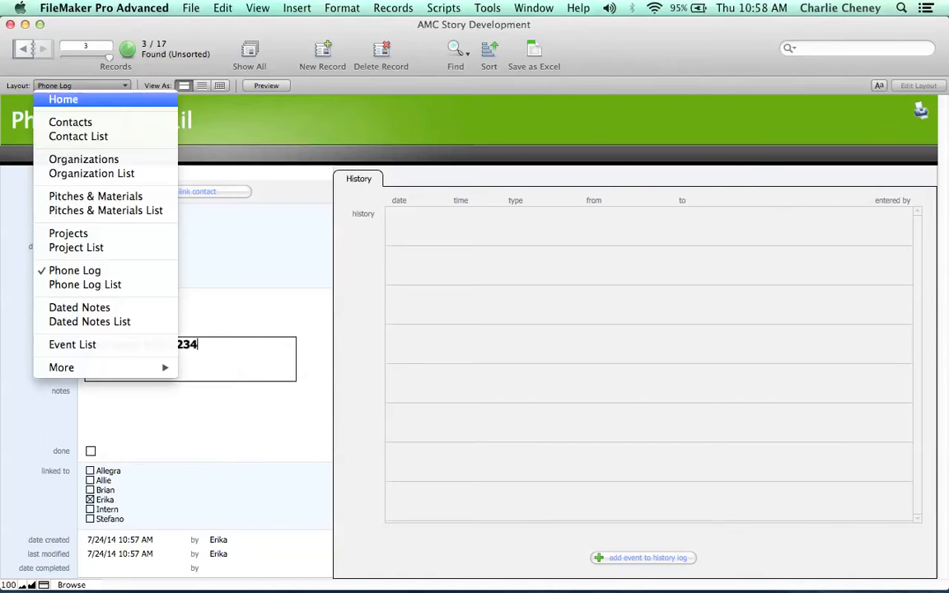
click(64, 99)
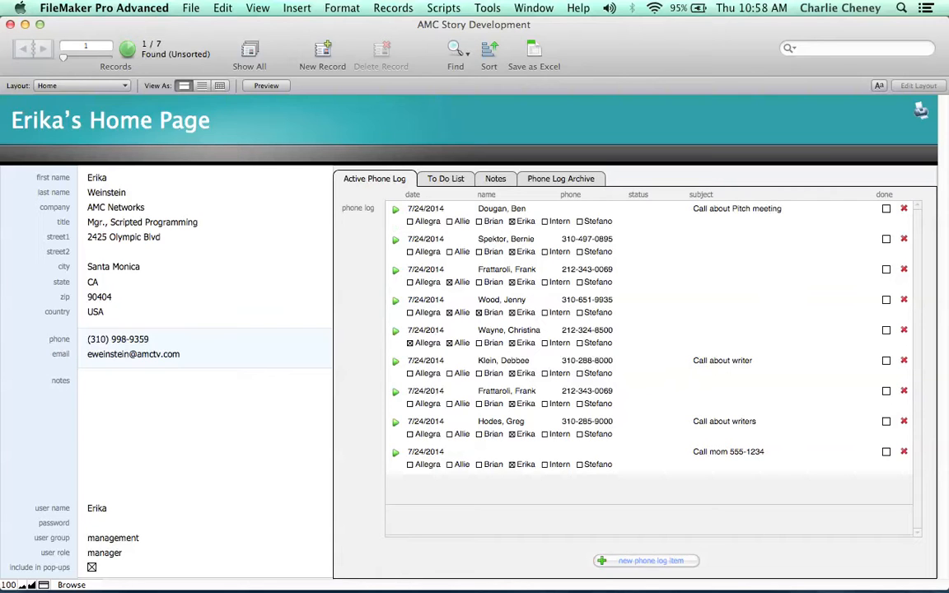
Request deletion of the "Call mom" entry in the active phone log and cancel it.
click(905, 451)
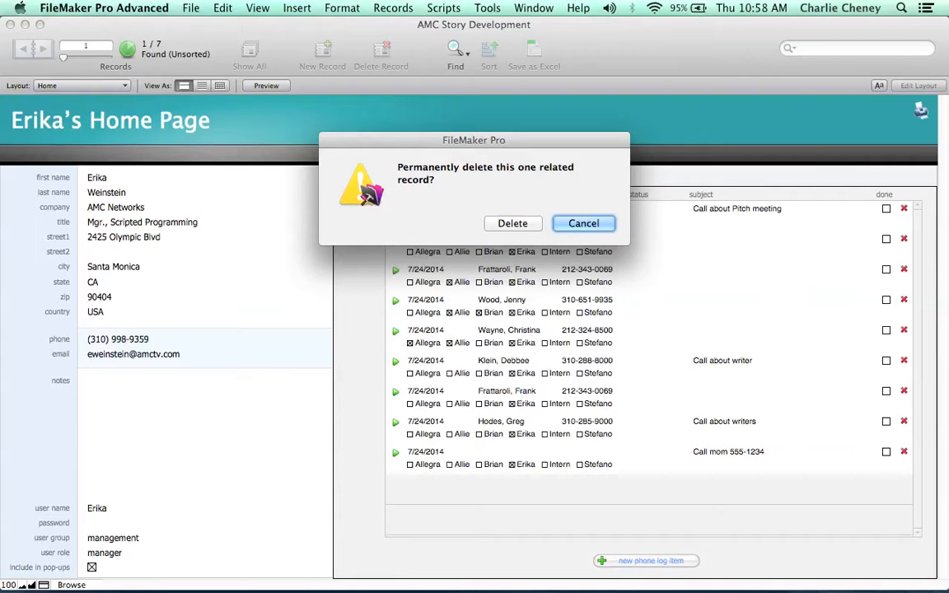
key(Escape)
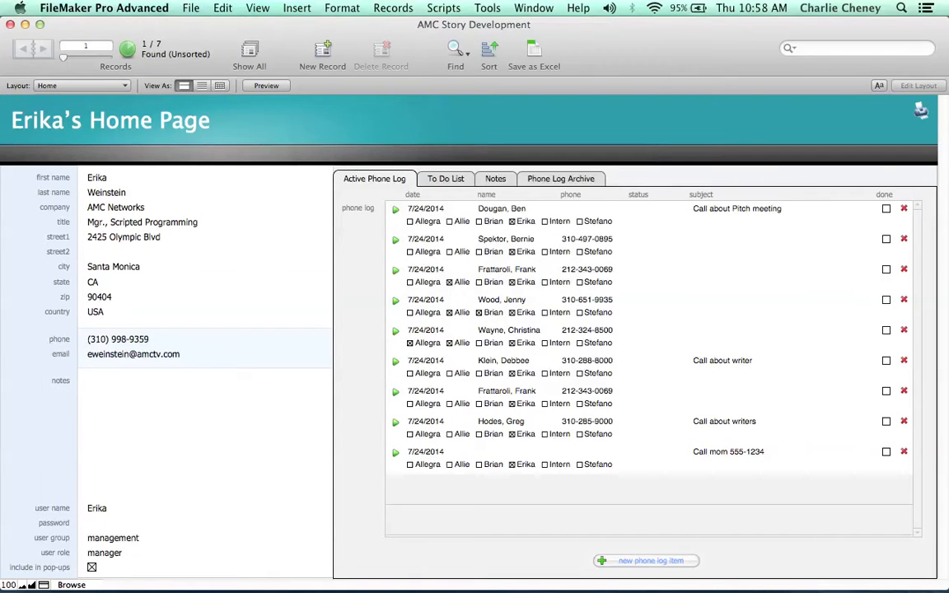
Open the "Call about writers" entry, link it to all listed team members except the last one, and return to the Home layout.
click(395, 422)
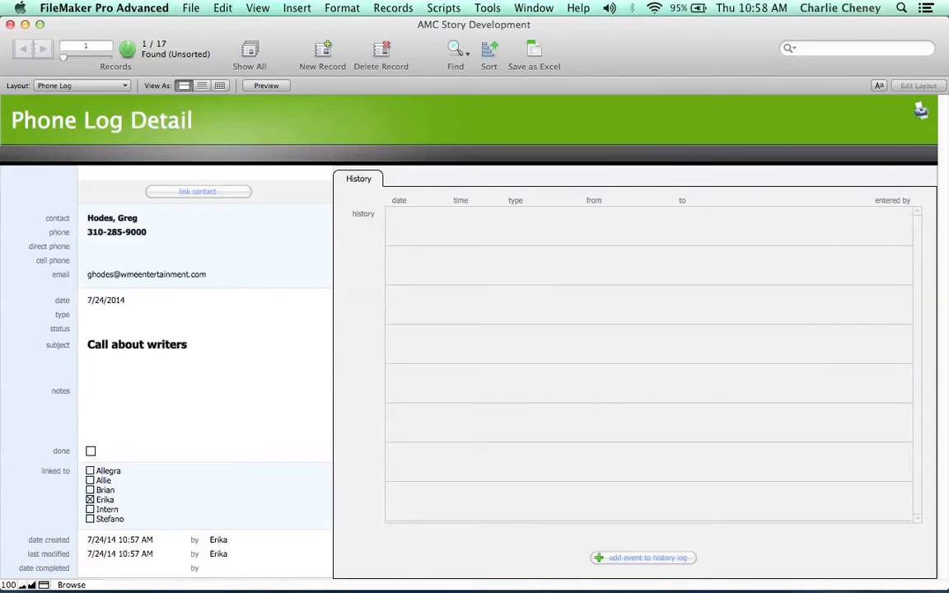
click(90, 490)
click(91, 510)
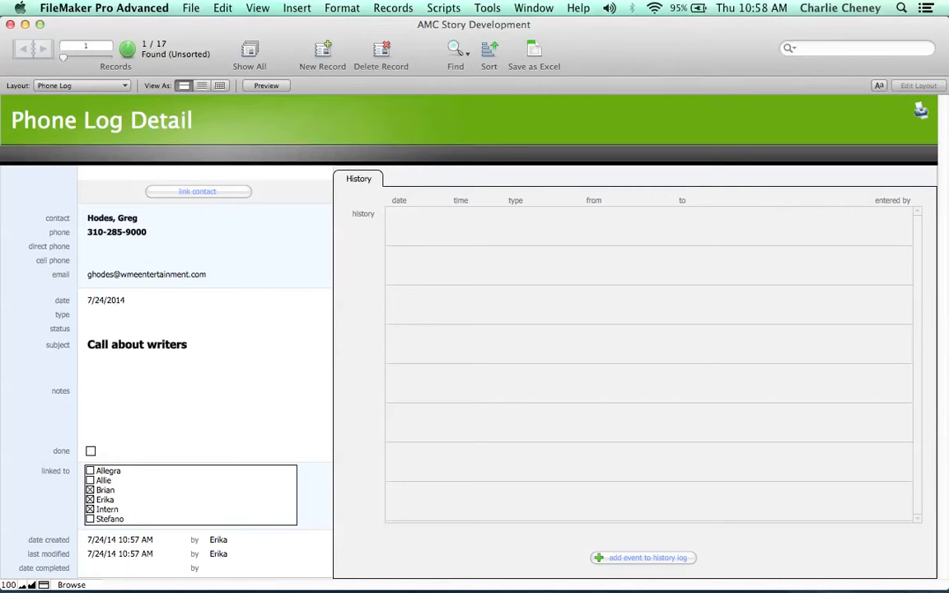
click(91, 481)
click(90, 471)
click(80, 86)
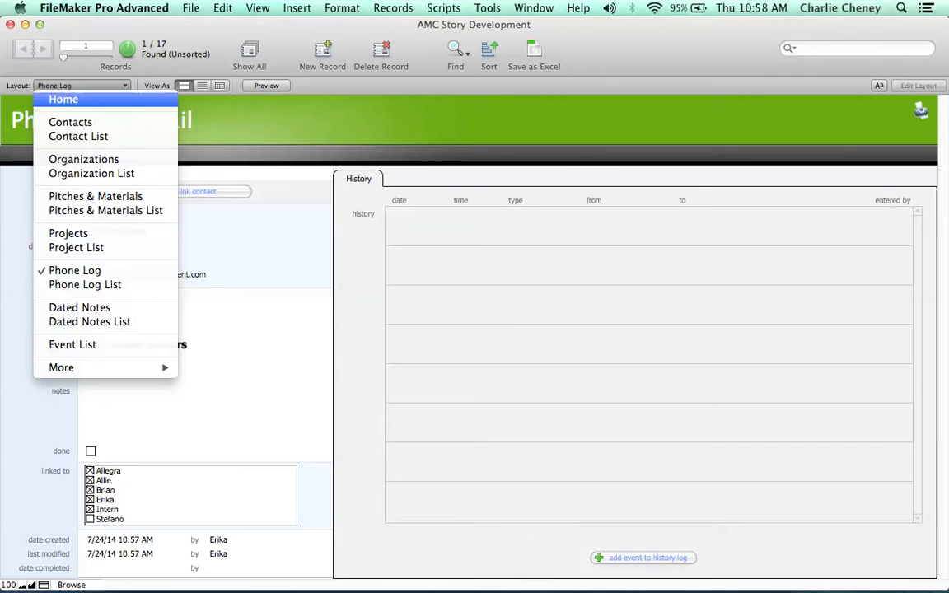
click(64, 99)
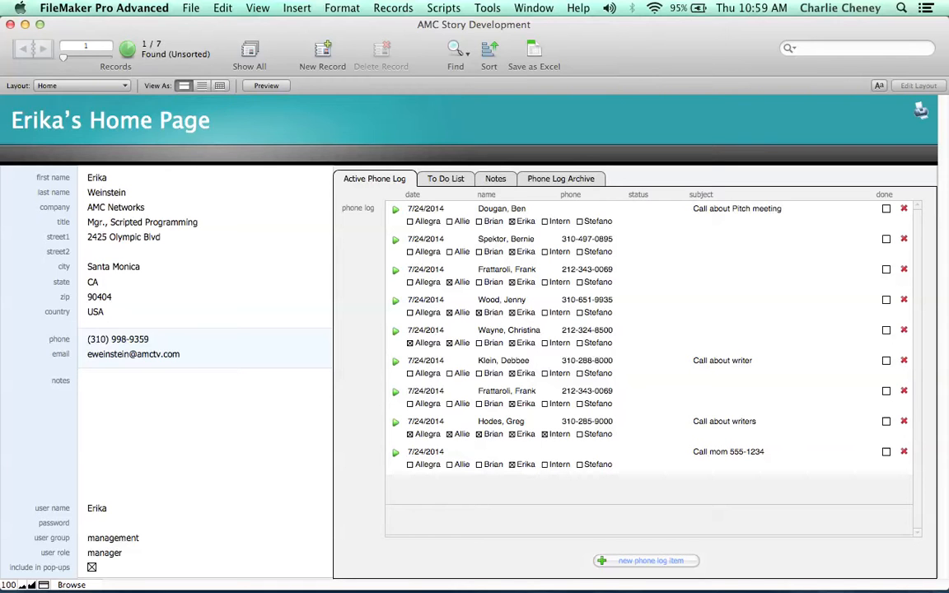
Mark the three bottom active phone log entries as done and unlink the second listed team member from the fourth and fifth entries.
click(886, 422)
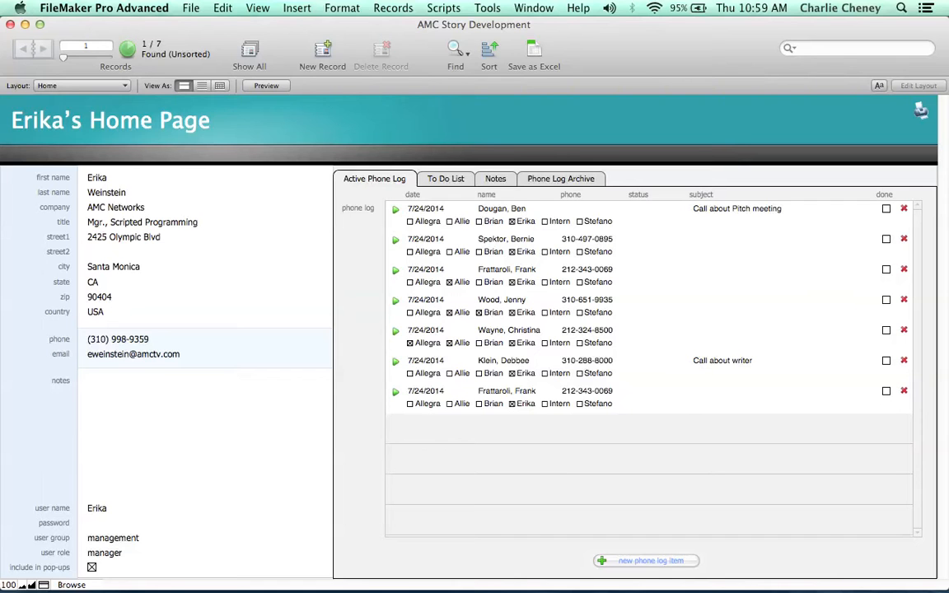
click(886, 391)
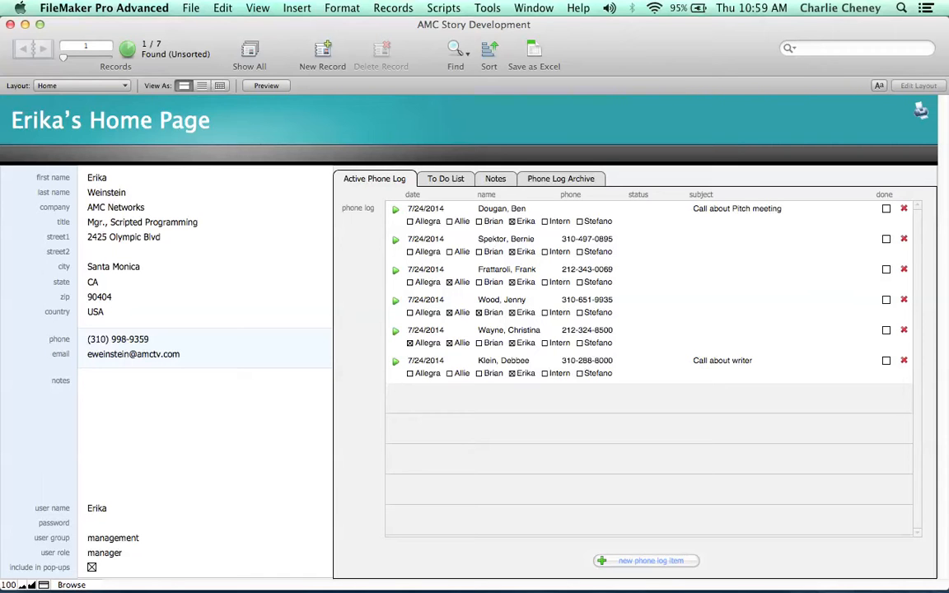
click(450, 313)
click(450, 343)
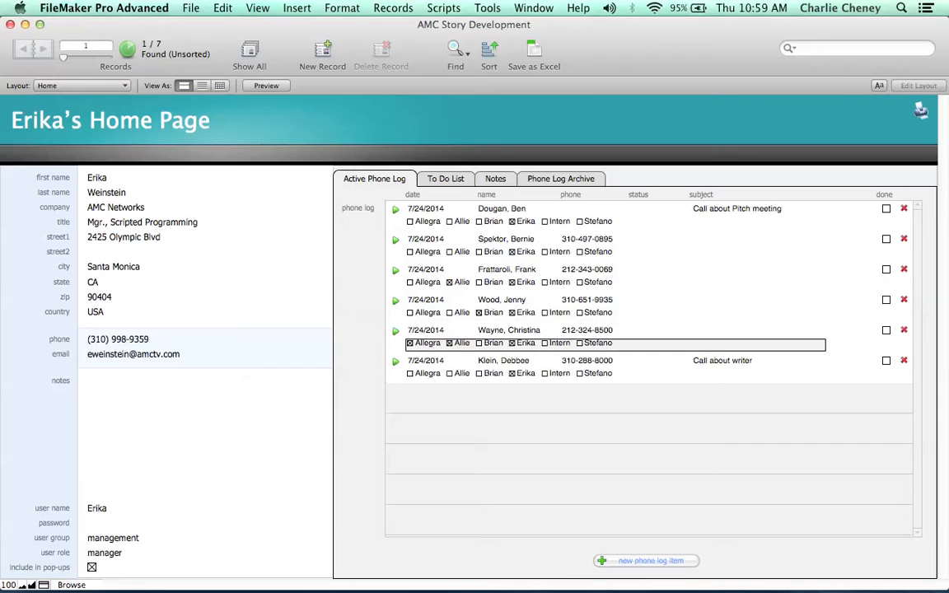
click(717, 514)
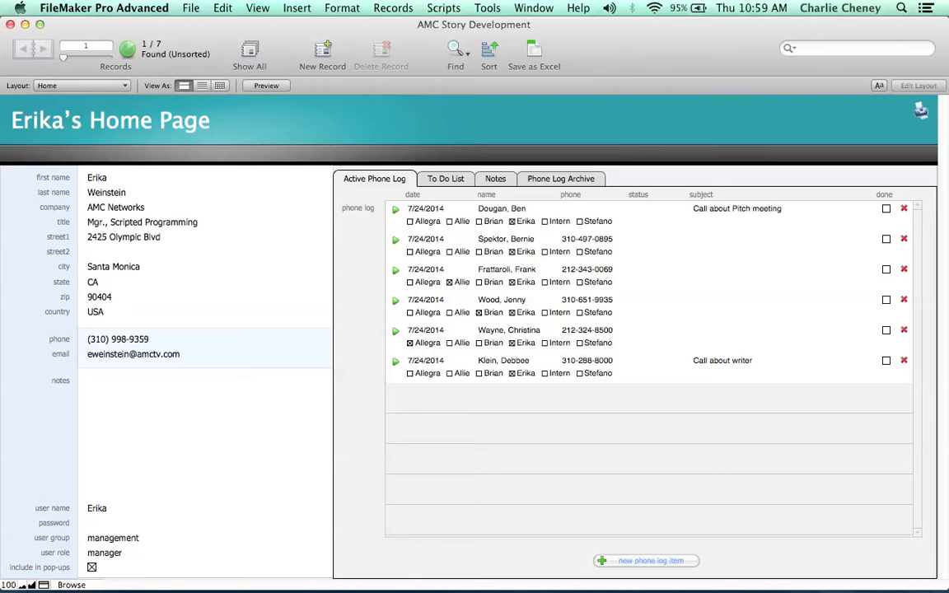
Open the fourth active phone log entry's details and link it to the second listed team member and Intern.
click(396, 301)
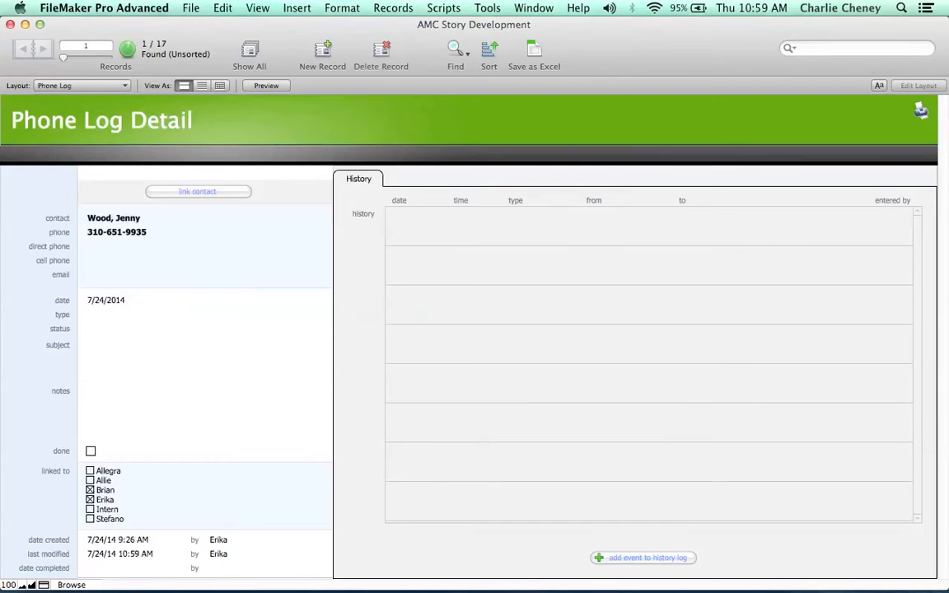
click(90, 481)
click(89, 509)
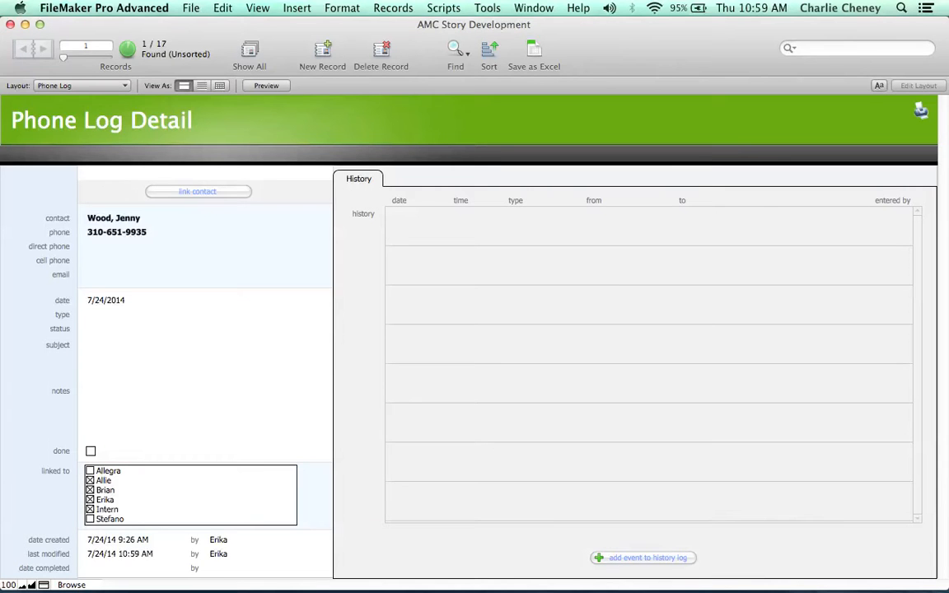
Add a Call event to the entry's history from the account owner to the contact, using first names, with the note "Lft msg".
click(643, 558)
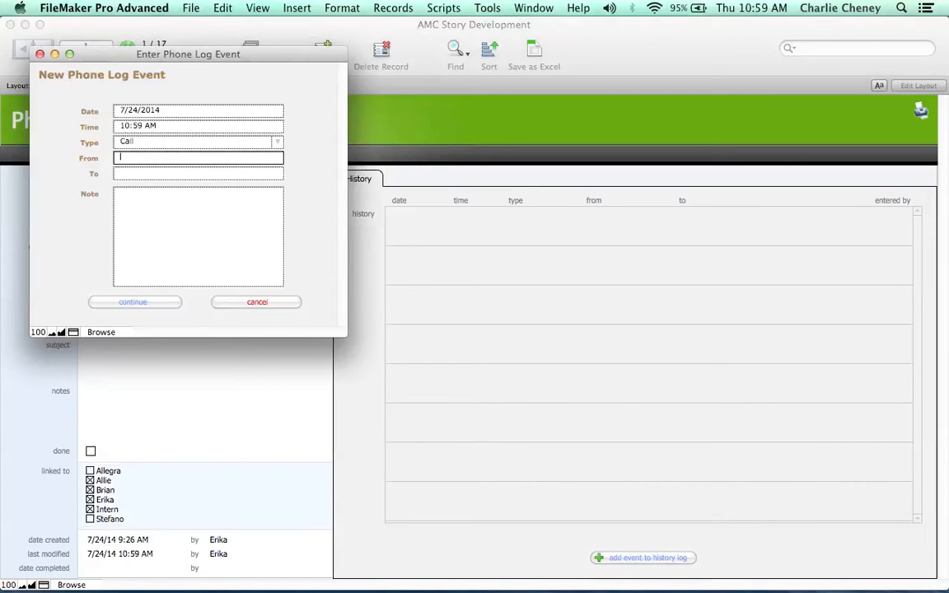
text(Erika)
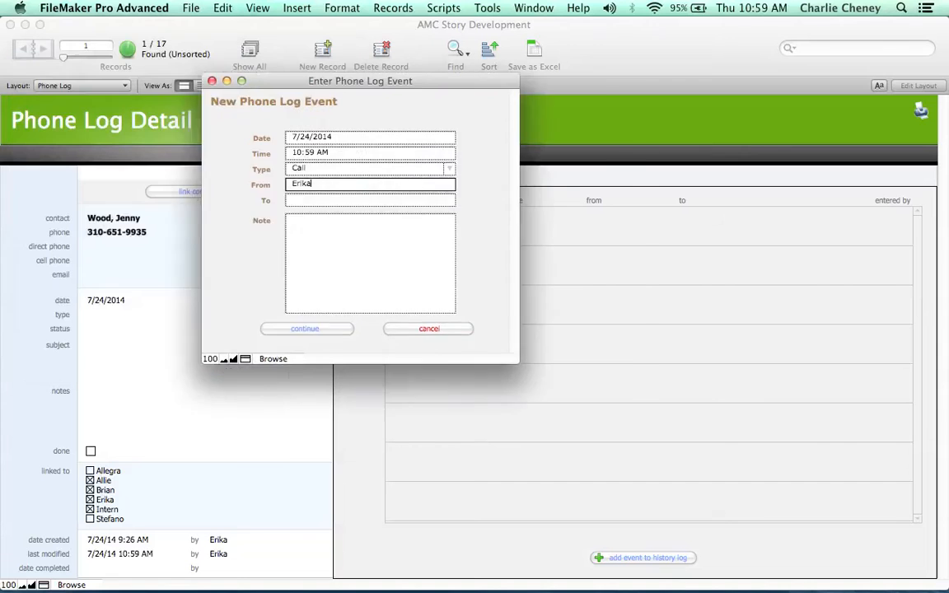
key(Tab)
text(Jenny)
key(Tab)
text(Lft msg)
key(Return)
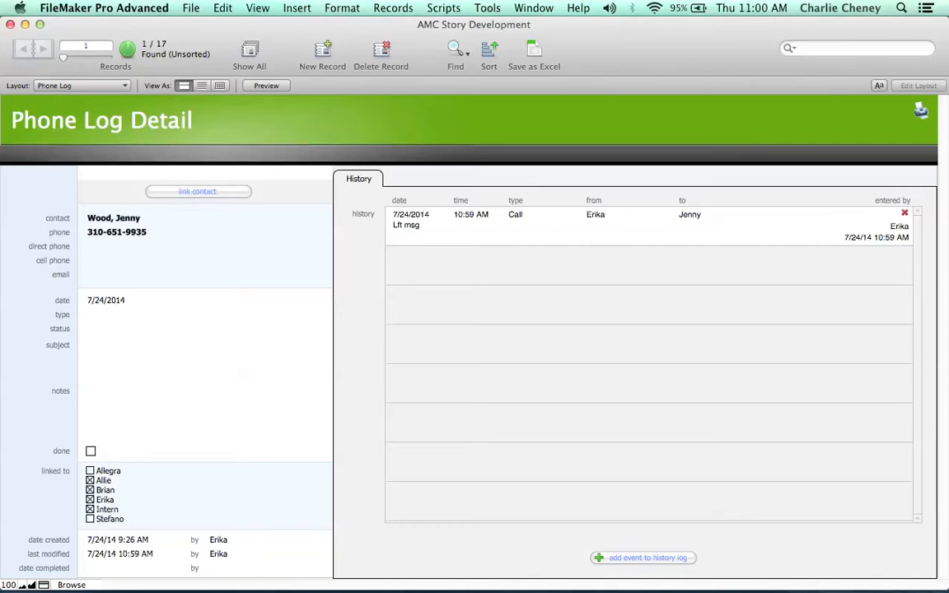
Add a second Call event from the account owner to the contact, using first names, with the note "Meeting confirmed".
click(643, 558)
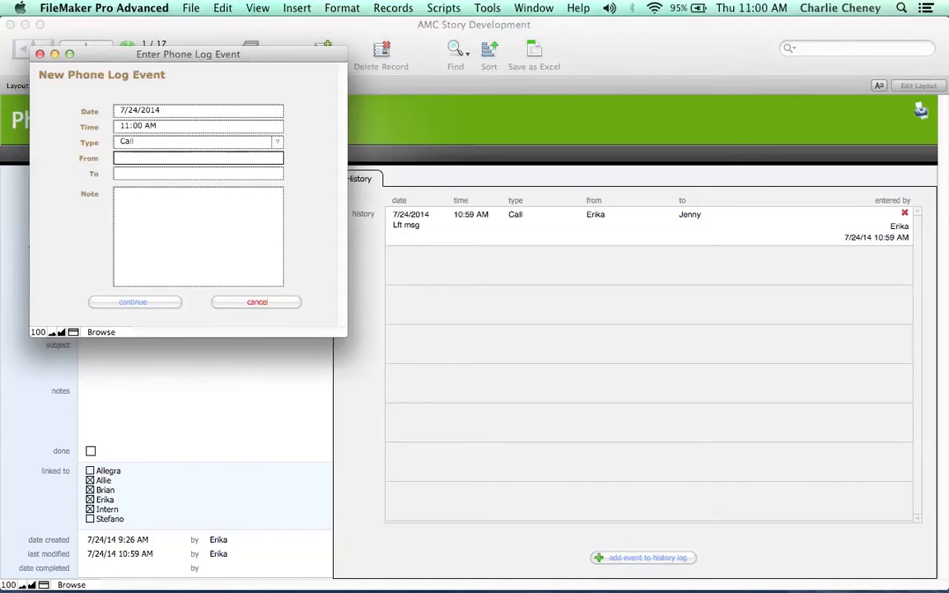
text(Erika)
key(Tab)
text(Jenny)
key(Tab)
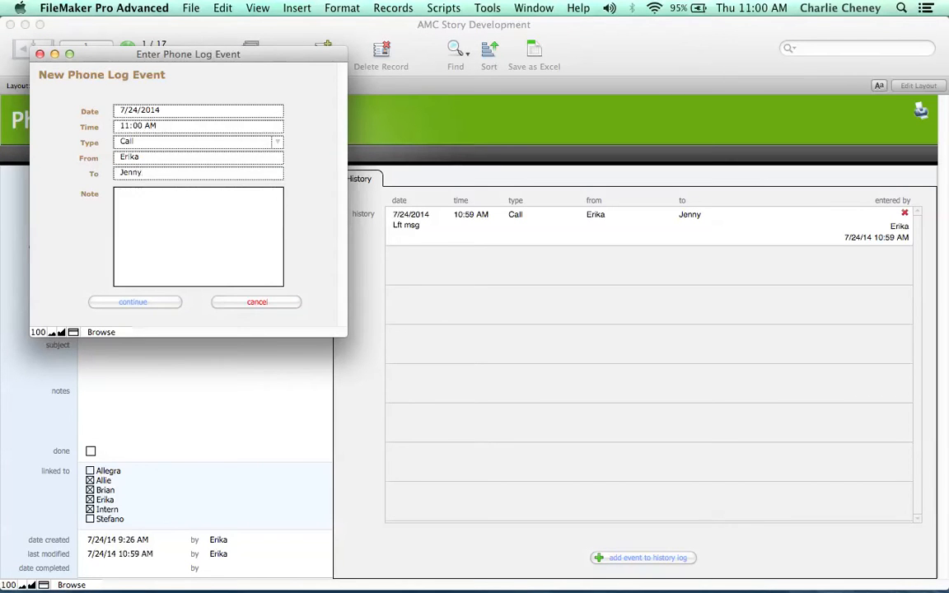
text(Meeting confirmed)
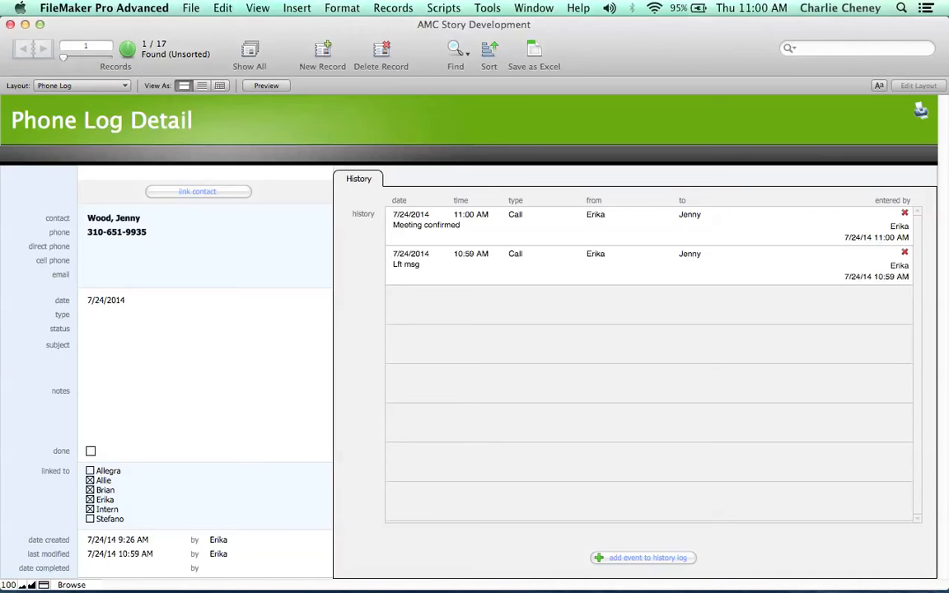
Request deletion of the "Meeting confirmed" history event, cancel it, and return to the Home layout.
click(905, 213)
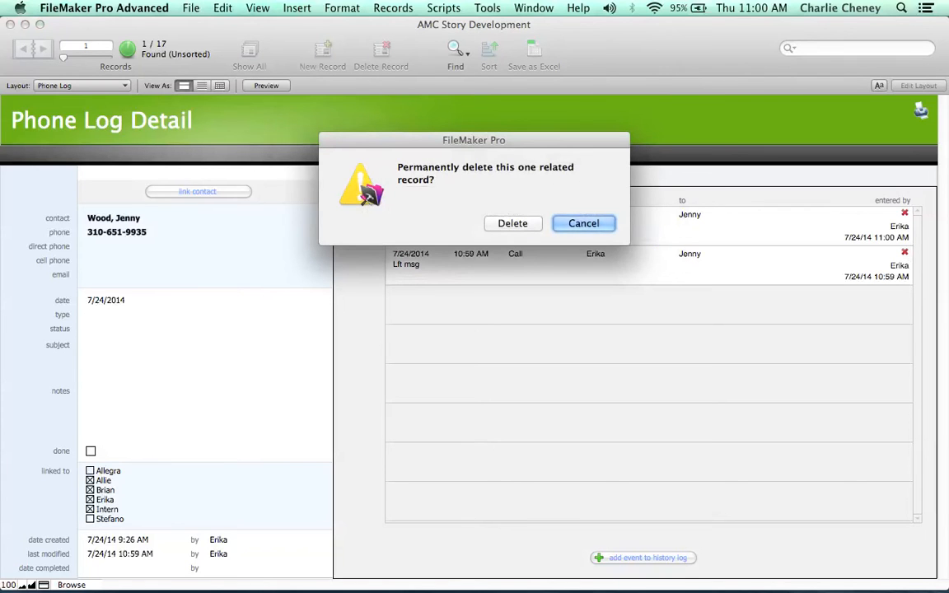
key(Return)
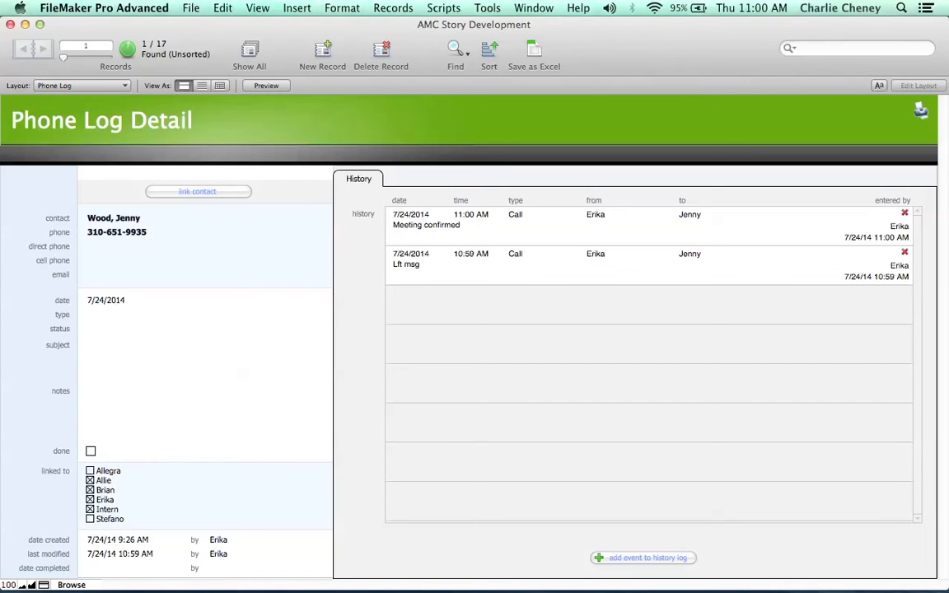
click(81, 85)
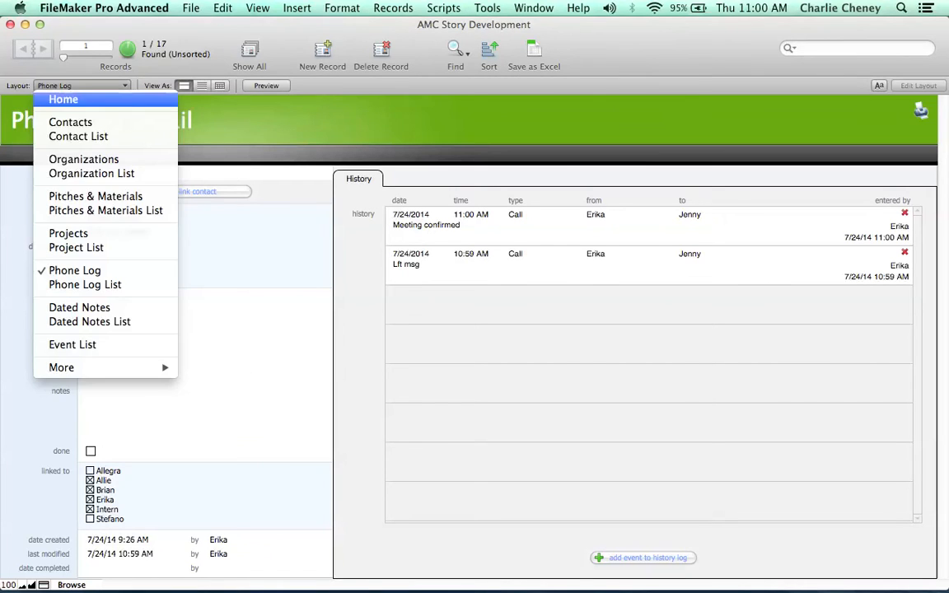
click(63, 98)
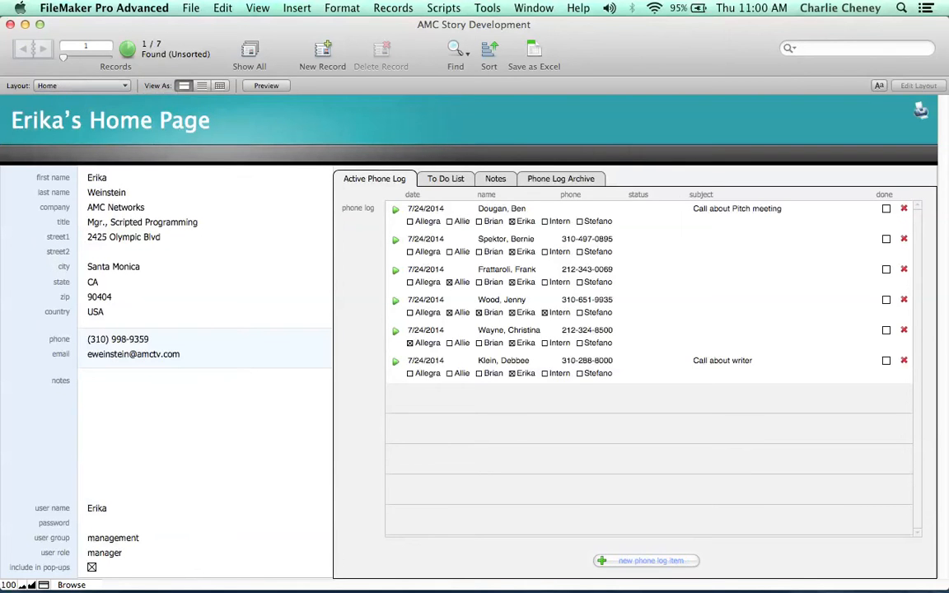
Mark the last two active phone log entries as done, check the phone log archive, and return to the active log.
click(885, 360)
click(885, 330)
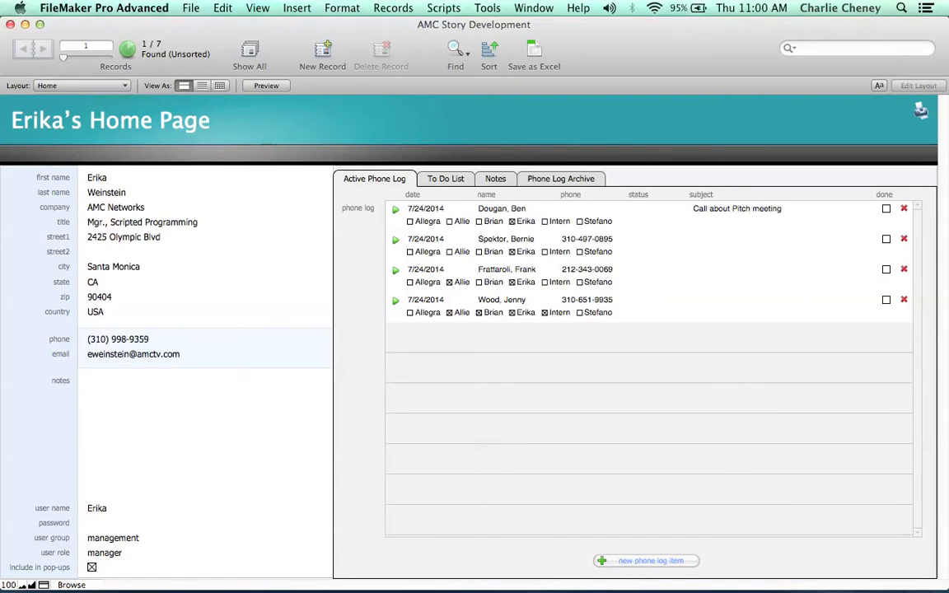
click(561, 179)
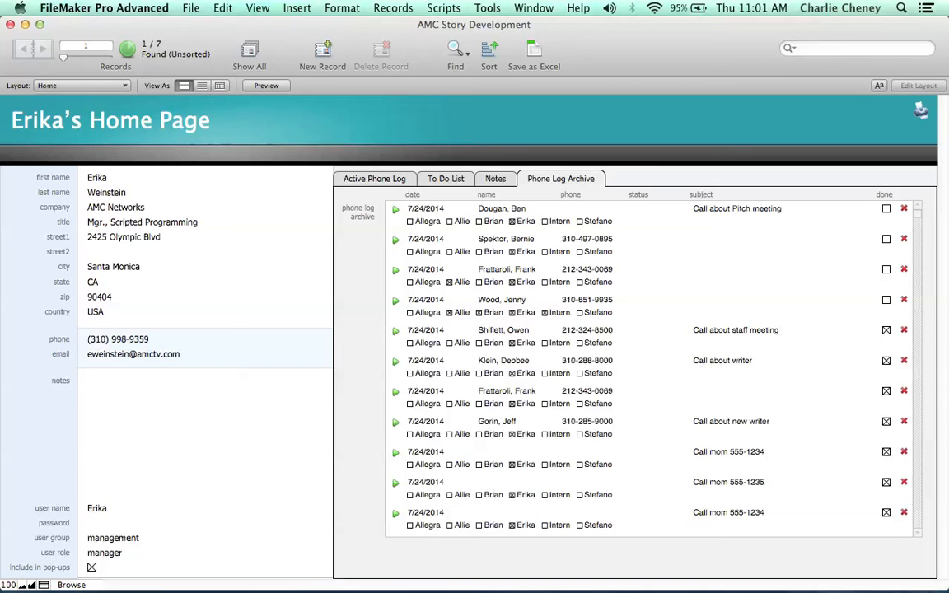
click(375, 179)
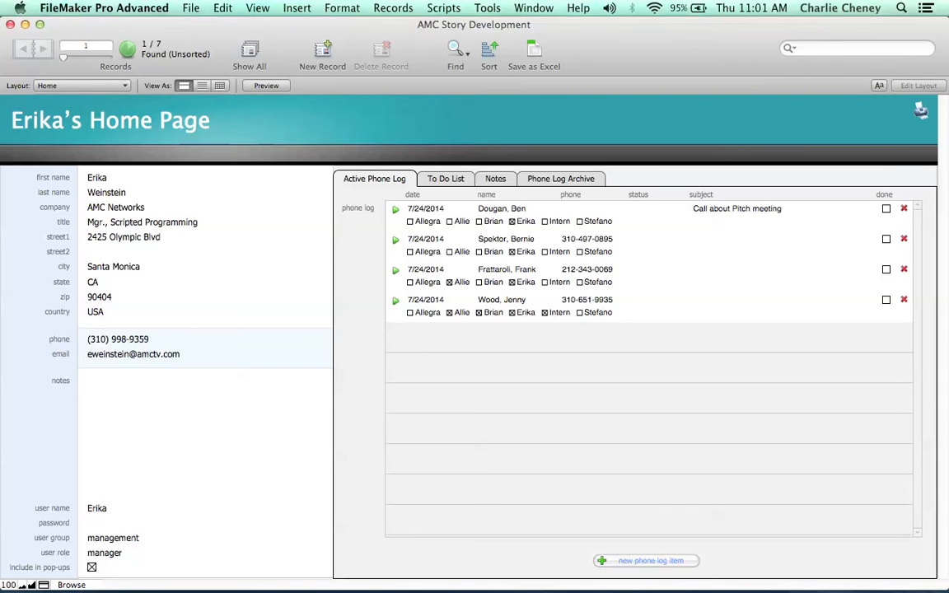
Clear the done marks on the first three completed entries in the phone log archive and return to the active phone log.
click(561, 179)
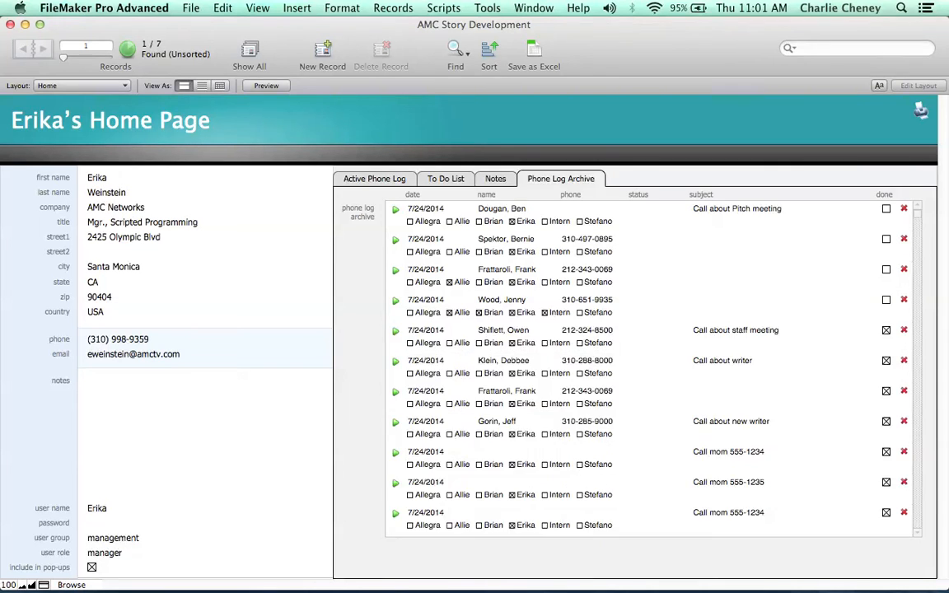
click(887, 330)
click(887, 360)
click(886, 392)
click(375, 179)
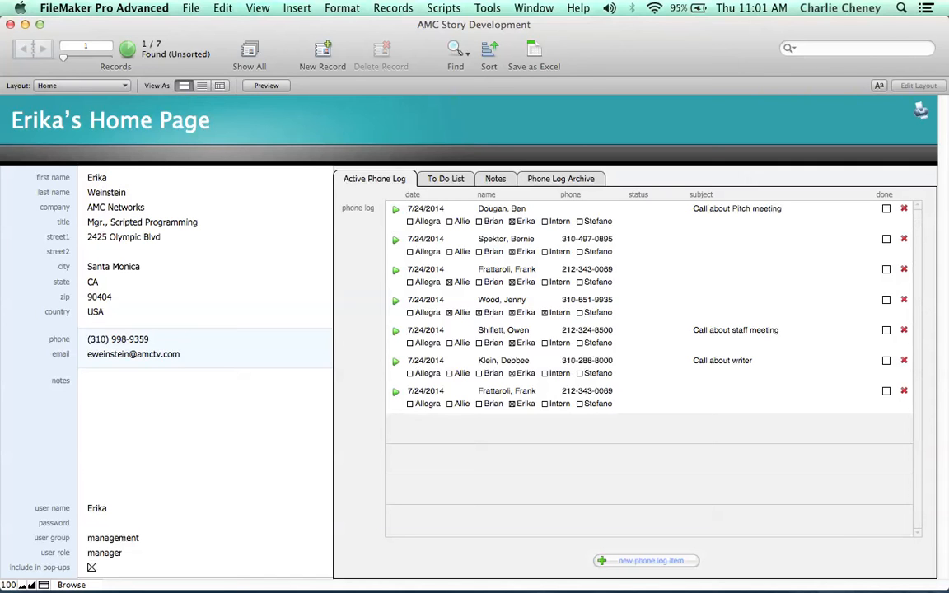
mouse_move(447, 568)
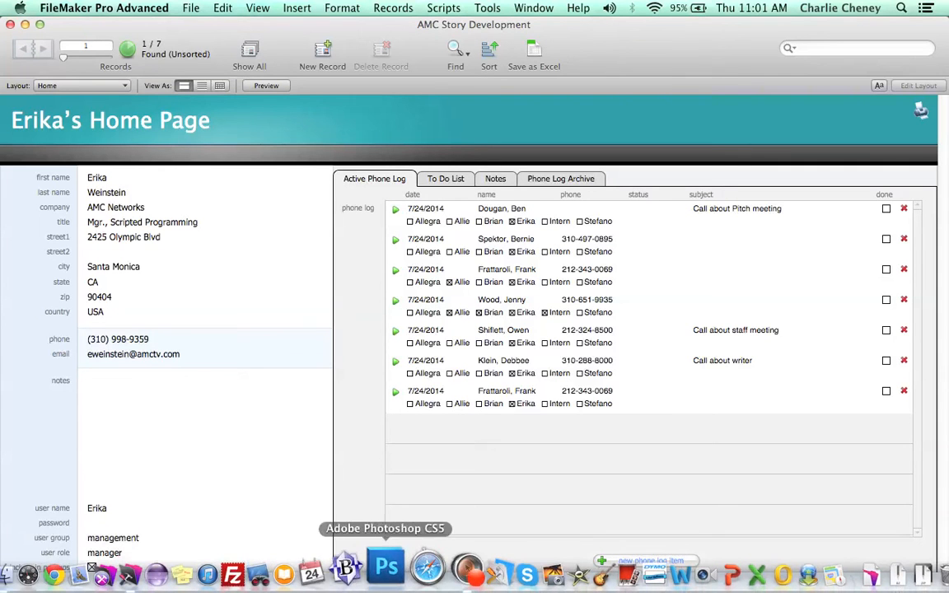
click(448, 569)
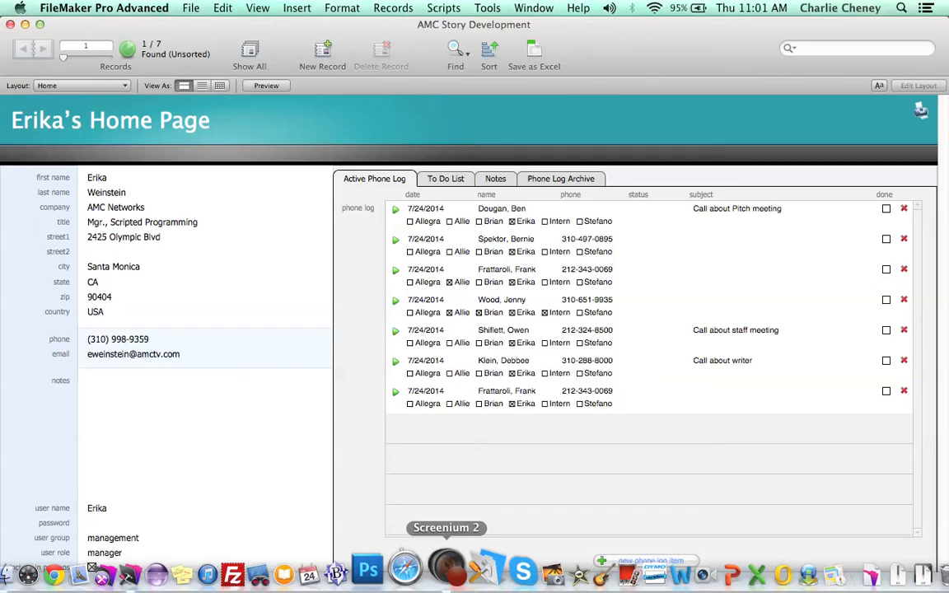
mouse_move(494, 446)
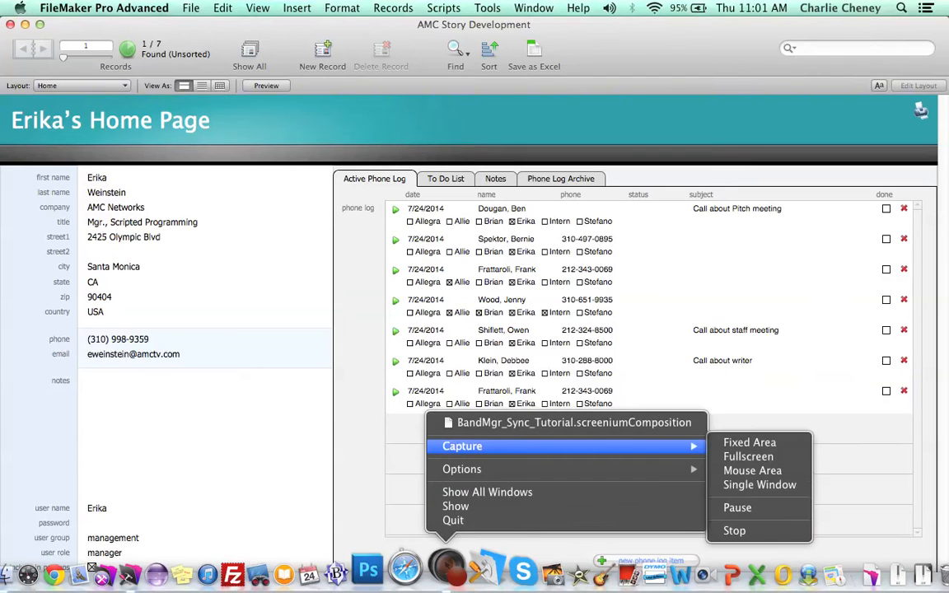